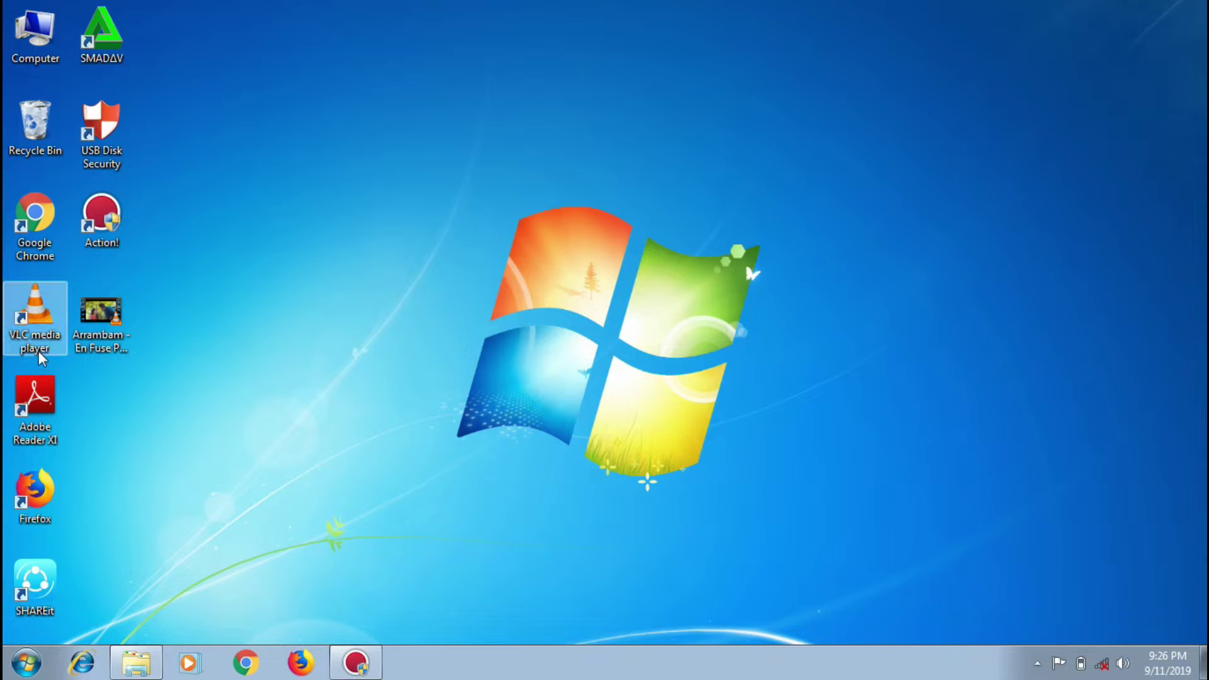
# Step: Try to open the Arrambam video and VLC media player from the desktop, dismissing each application error
pyautogui.doubleClick(88, 344)
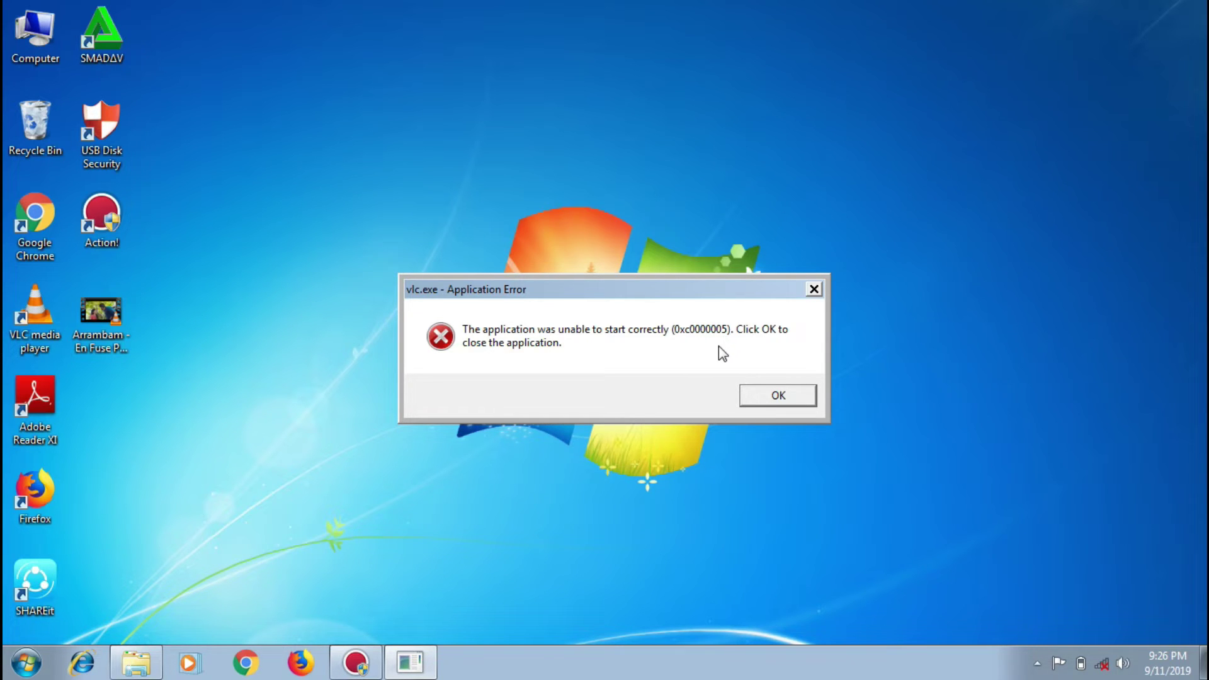
pyautogui.click(765, 398)
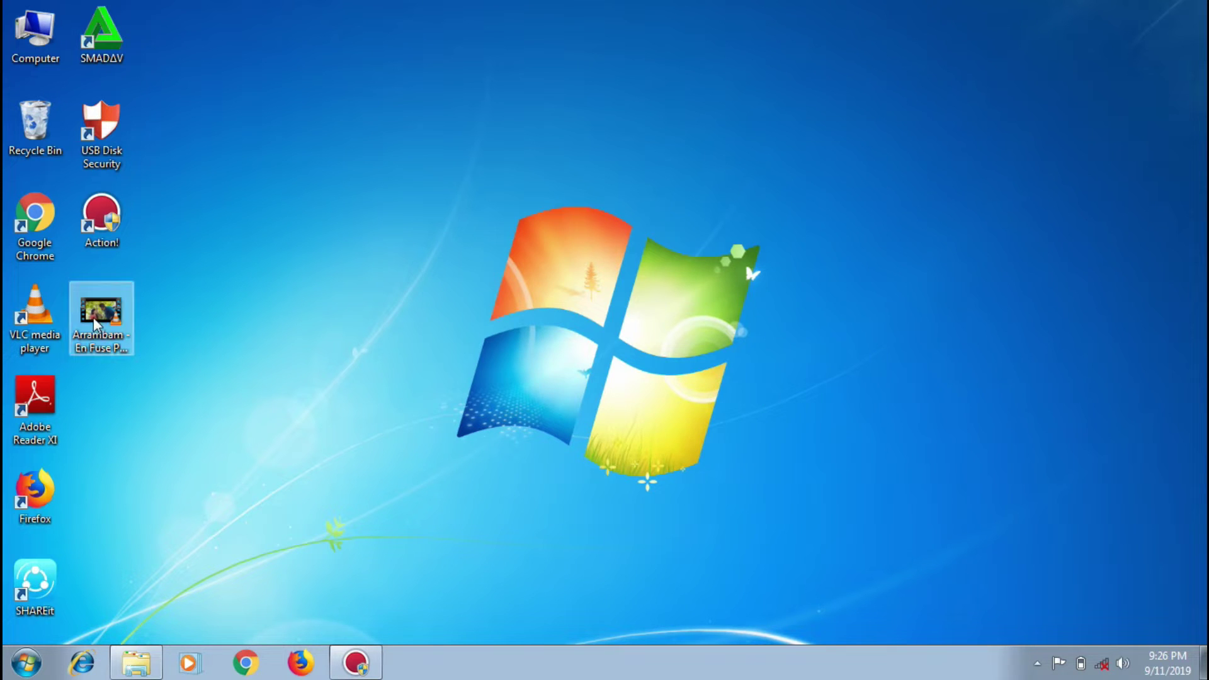
pyautogui.doubleClick(39, 327)
pyautogui.click(769, 403)
pyautogui.doubleClick(107, 330)
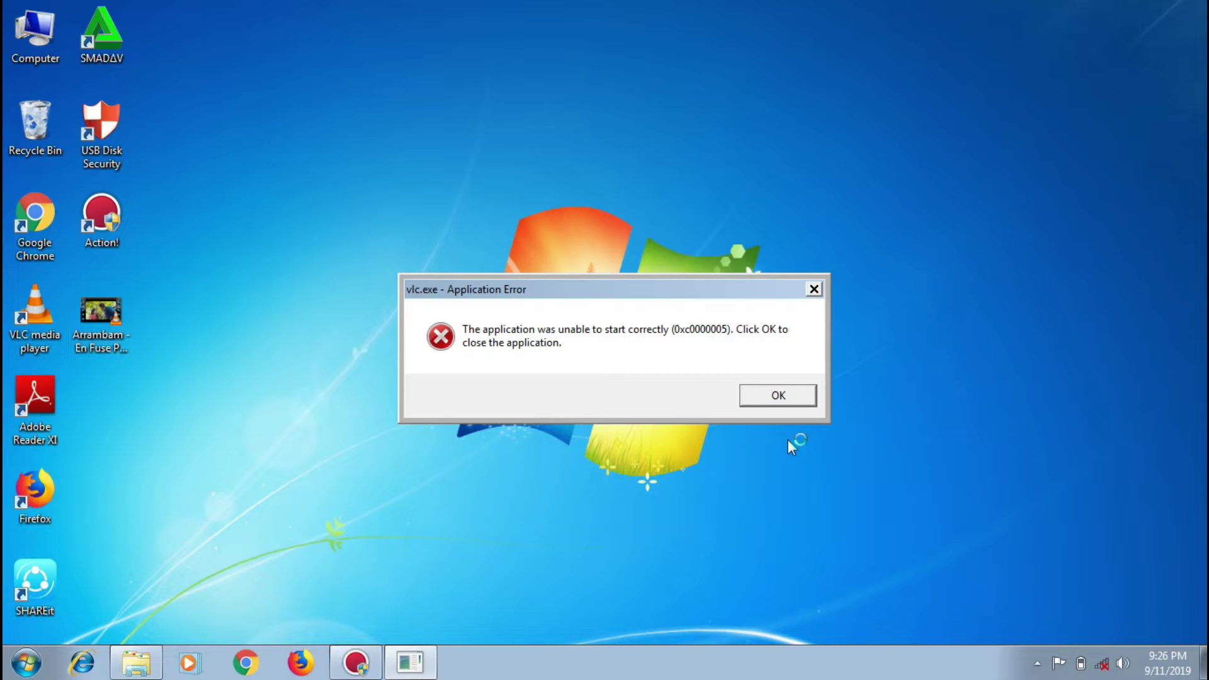
pyautogui.click(778, 397)
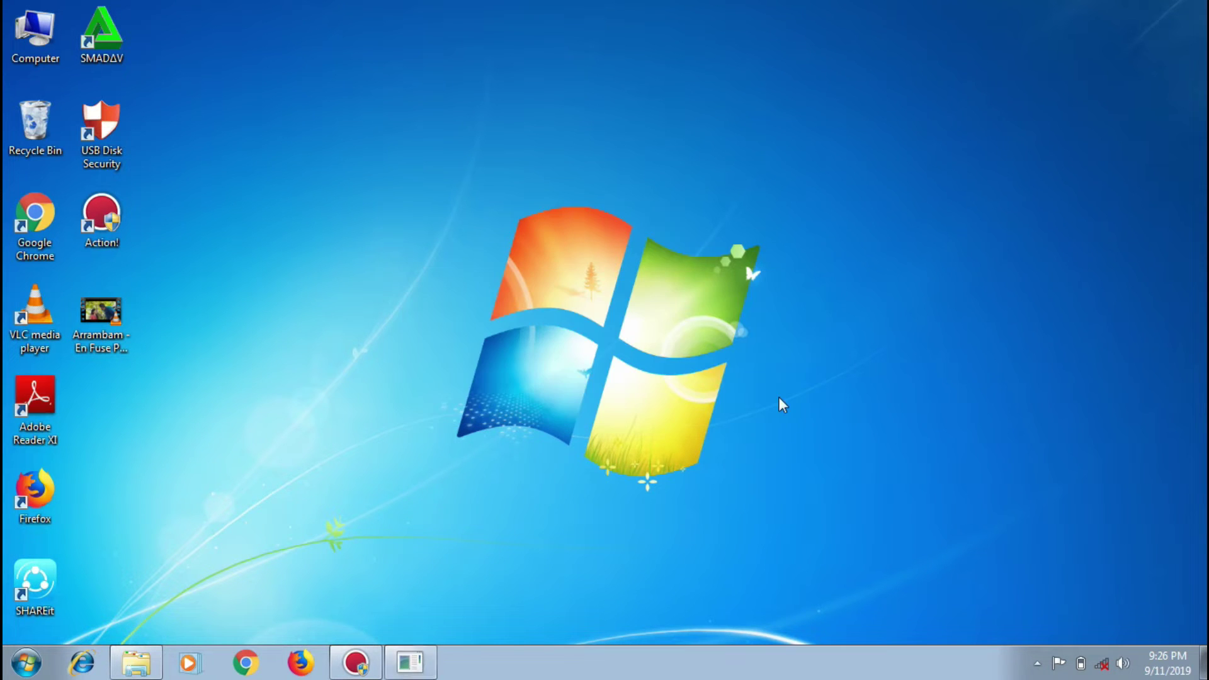
# Step: Play the Arrambam desktop video with MPC-HC x64, close the player, and retry the video with its default player
pyautogui.click(130, 324)
pyautogui.rightClick(131, 326)
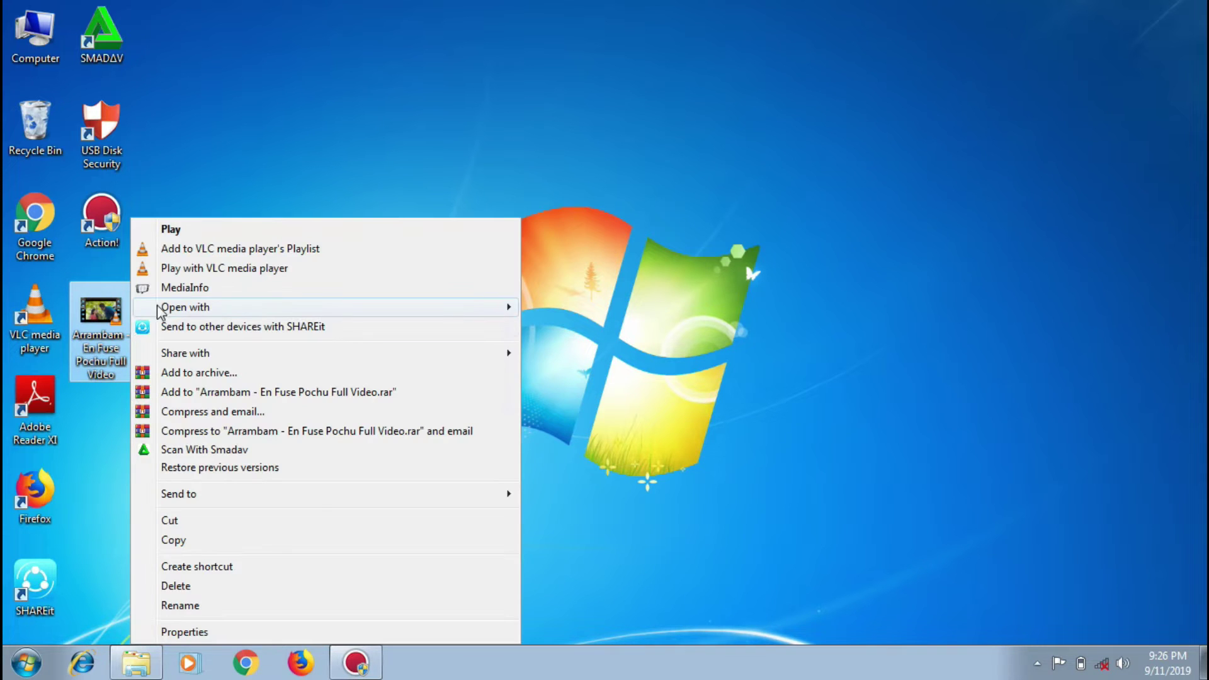
pyautogui.moveTo(211, 307)
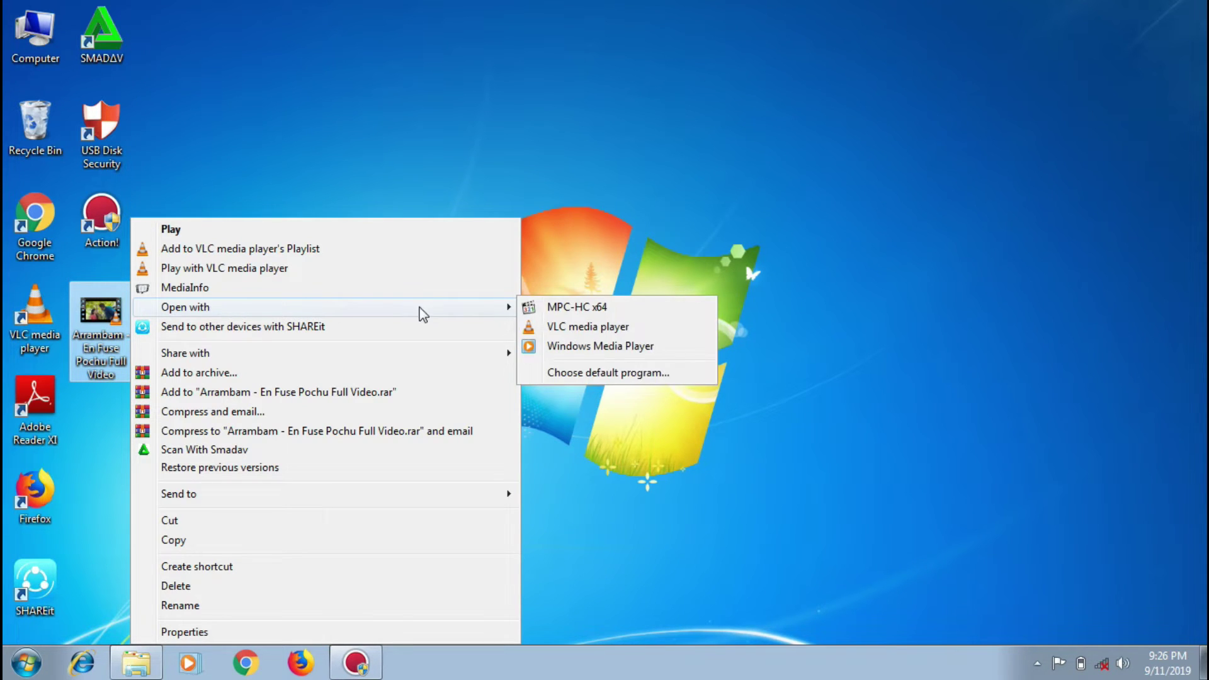
pyautogui.click(565, 309)
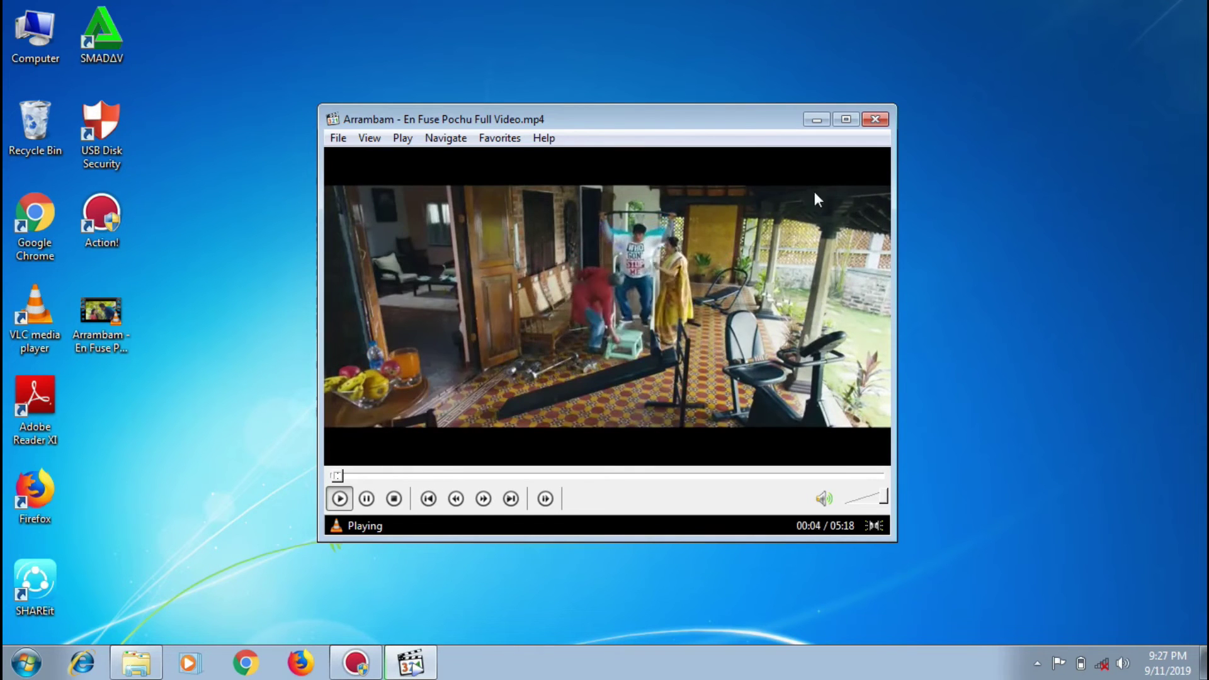
pyautogui.click(875, 119)
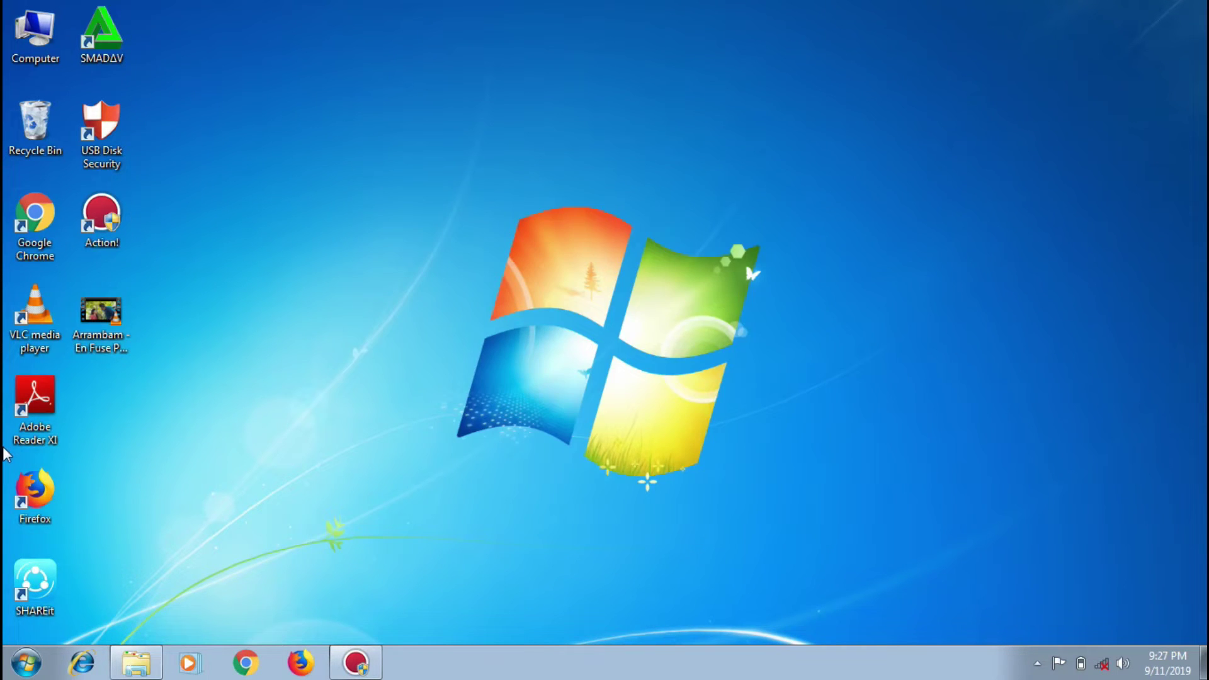
pyautogui.doubleClick(106, 337)
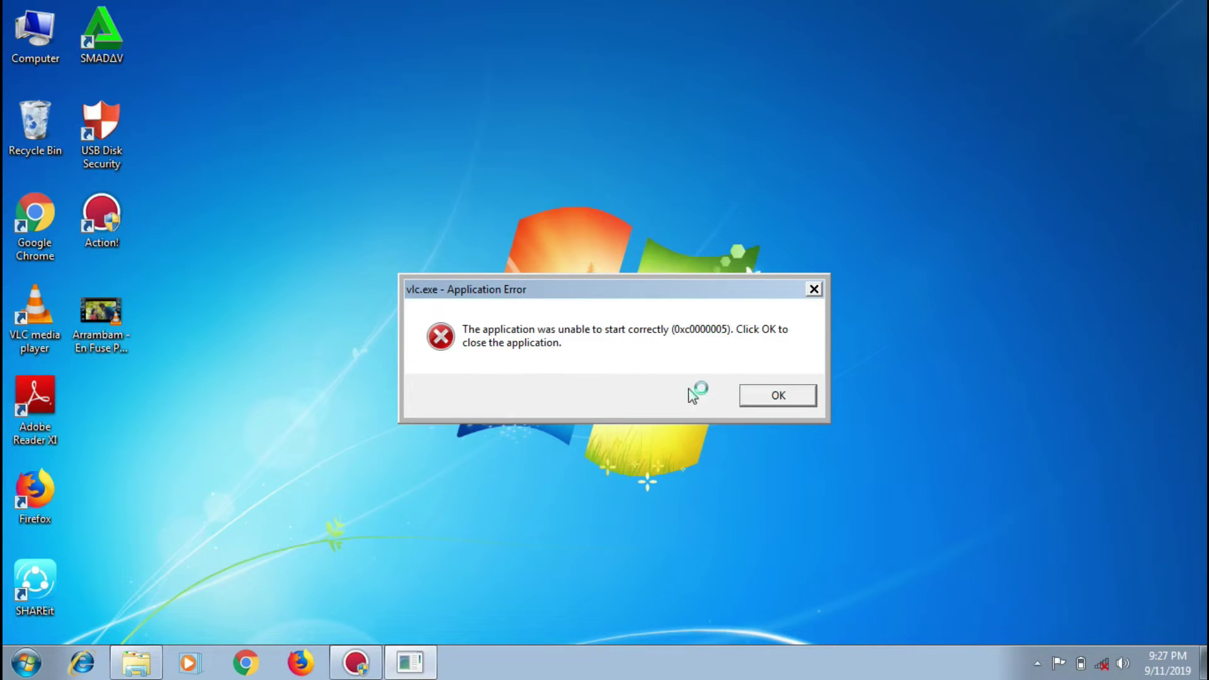
pyautogui.click(755, 403)
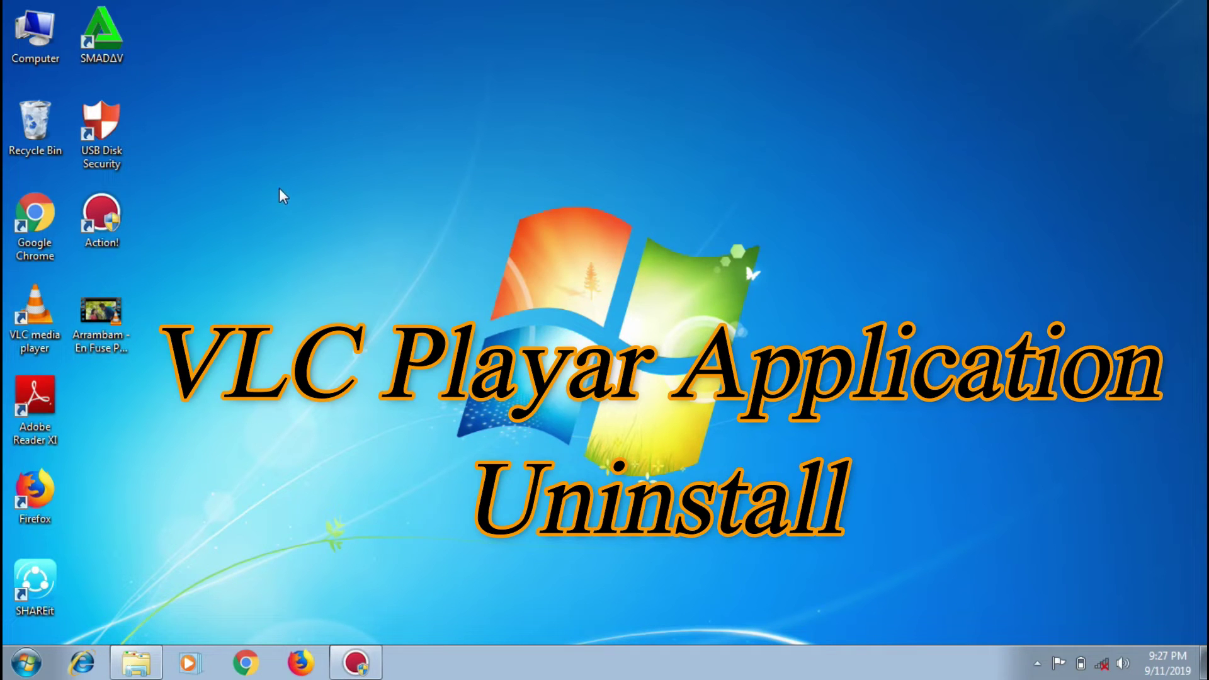
# Step: Start the uninstaller for VLC media player from the Windows list of installed programs
pyautogui.click(34, 35)
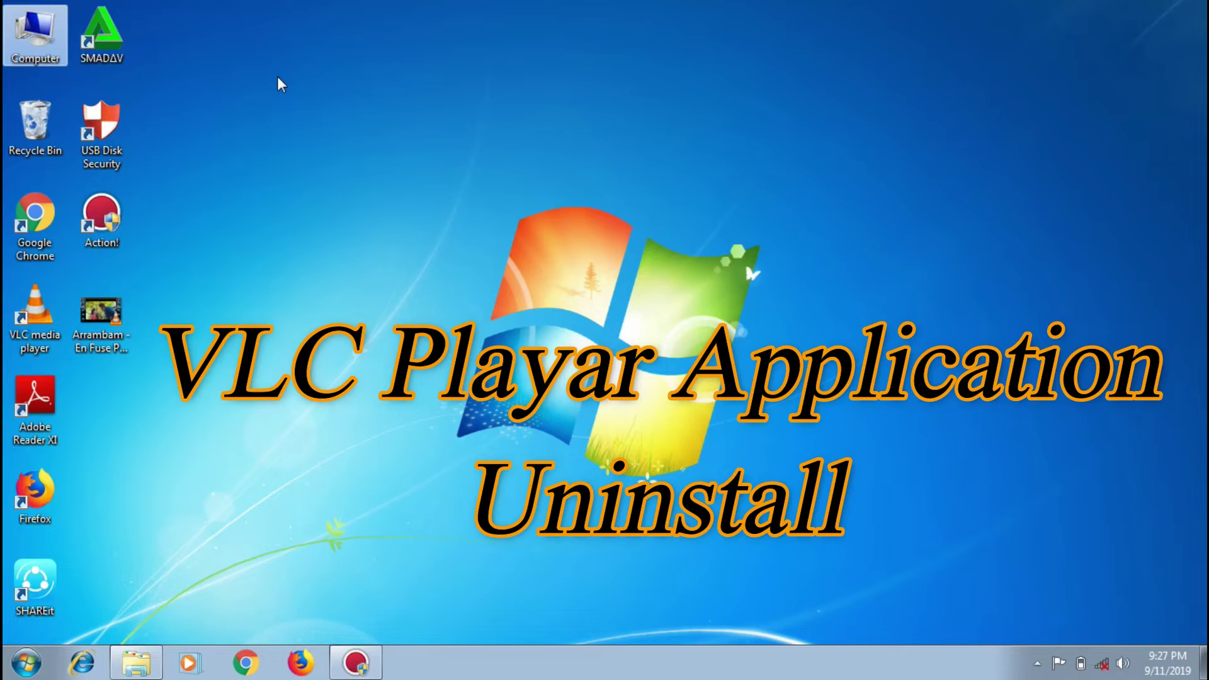
pyautogui.doubleClick(52, 31)
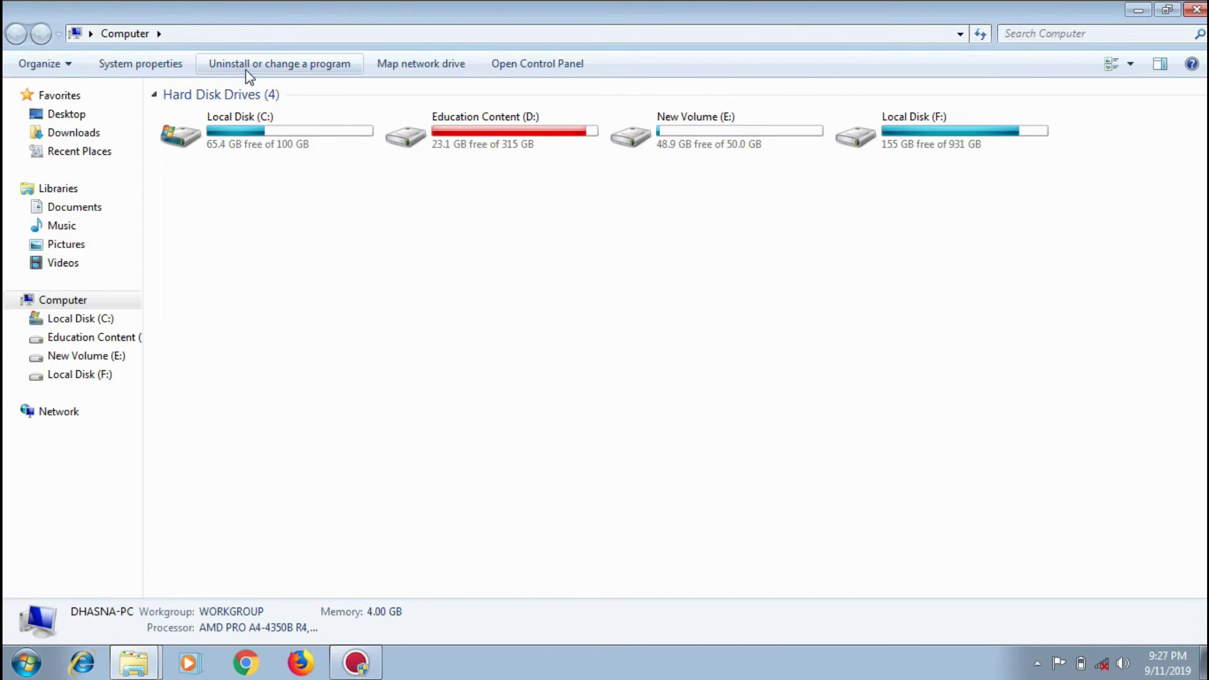
pyautogui.click(258, 72)
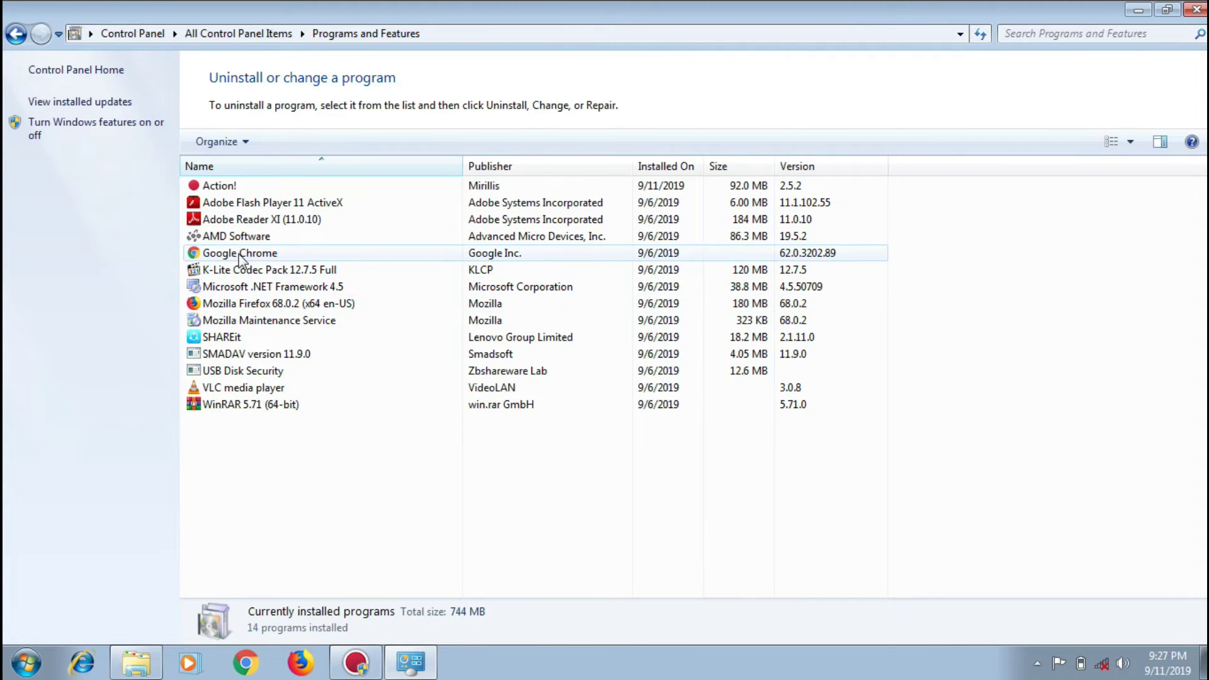
pyautogui.click(252, 389)
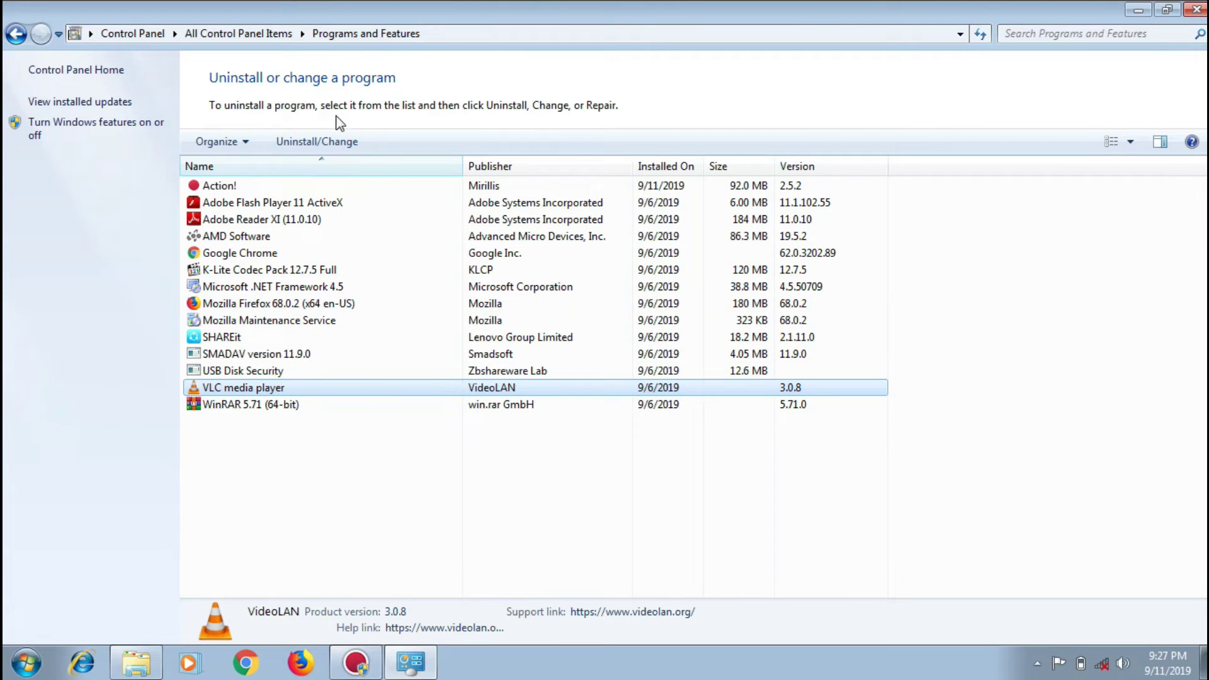
pyautogui.click(303, 145)
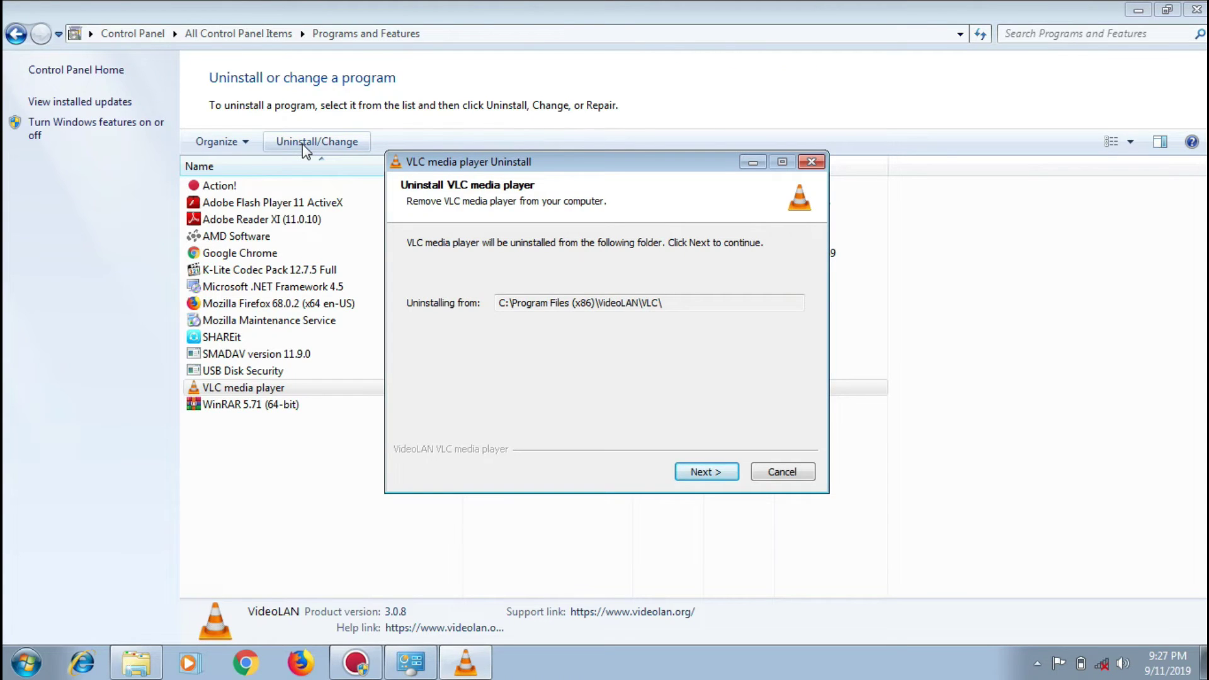
# Step: Uninstall VLC media player with the Delete preferences and cache component included, and finish the wizard
pyautogui.click(1138, 8)
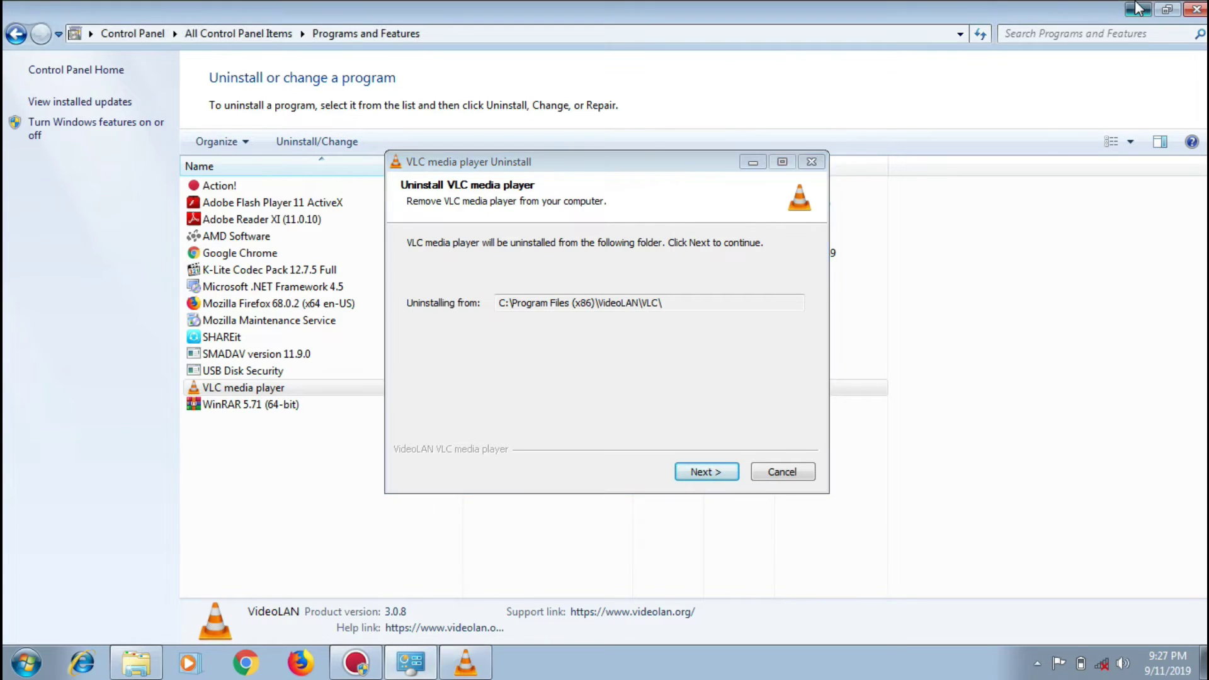
pyautogui.click(708, 477)
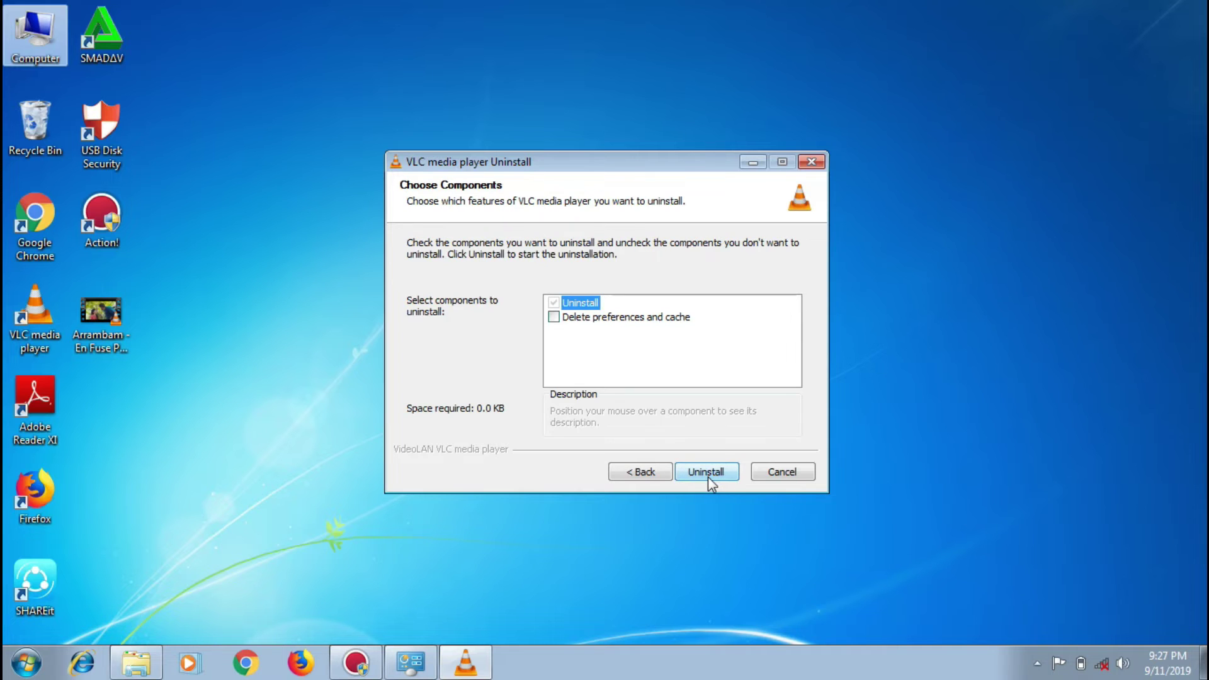
pyautogui.click(588, 318)
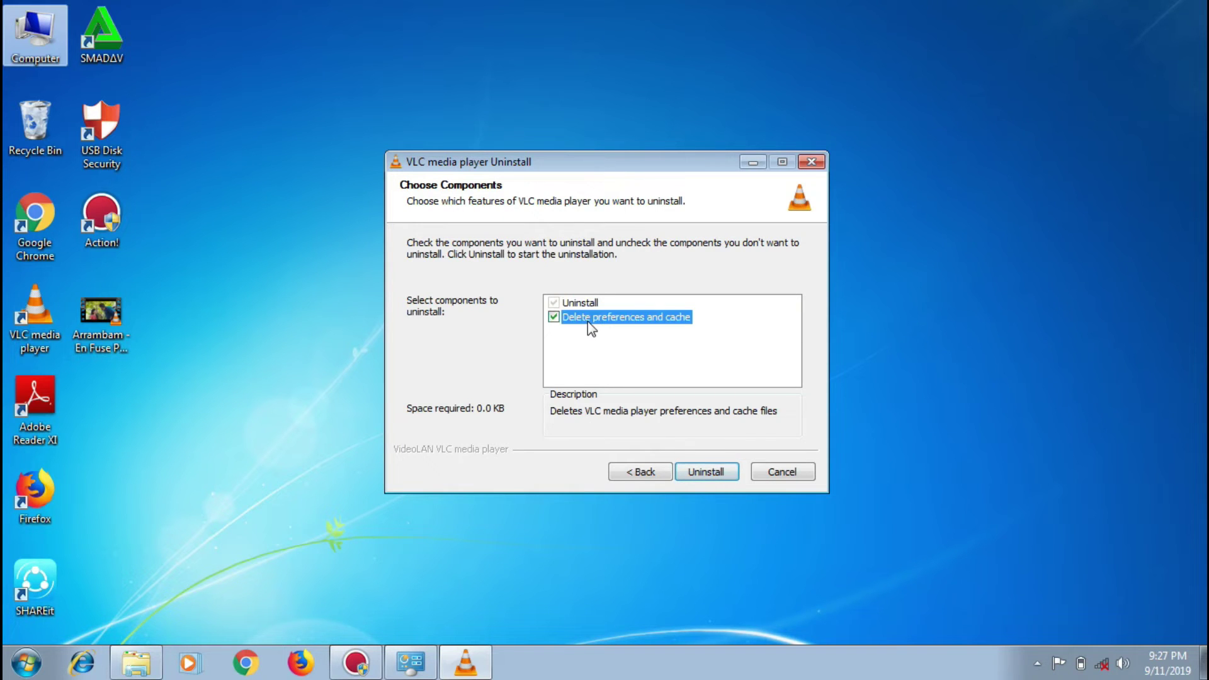
pyautogui.click(706, 472)
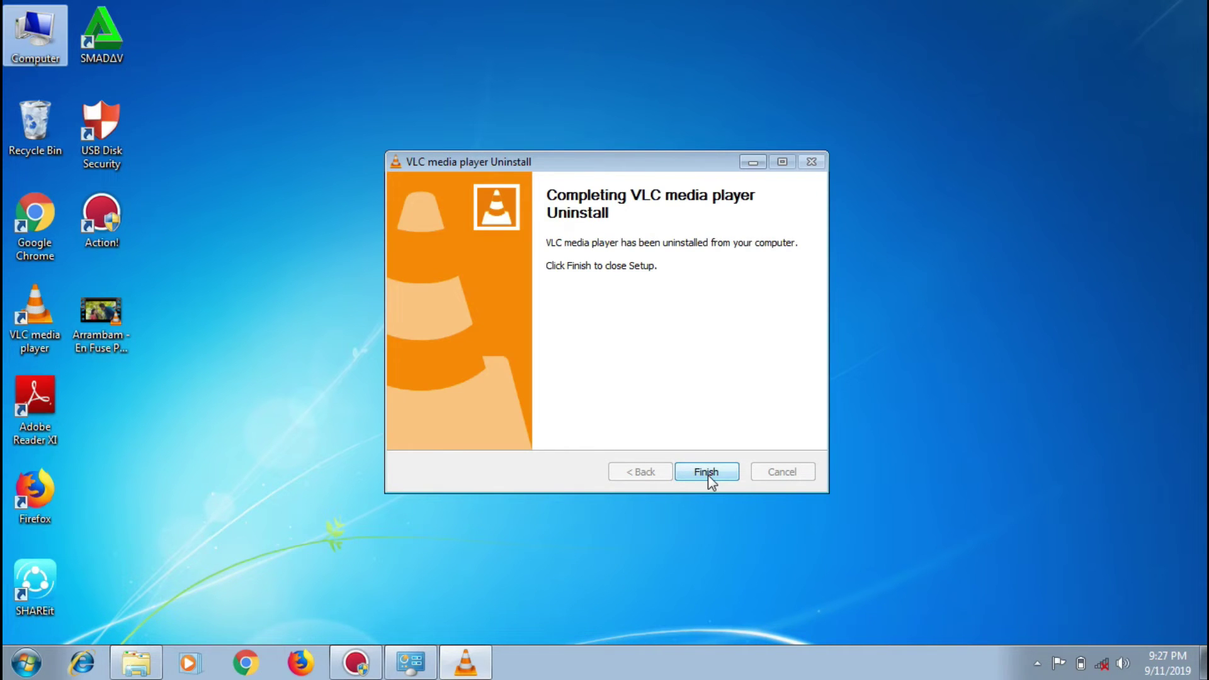
pyautogui.click(708, 475)
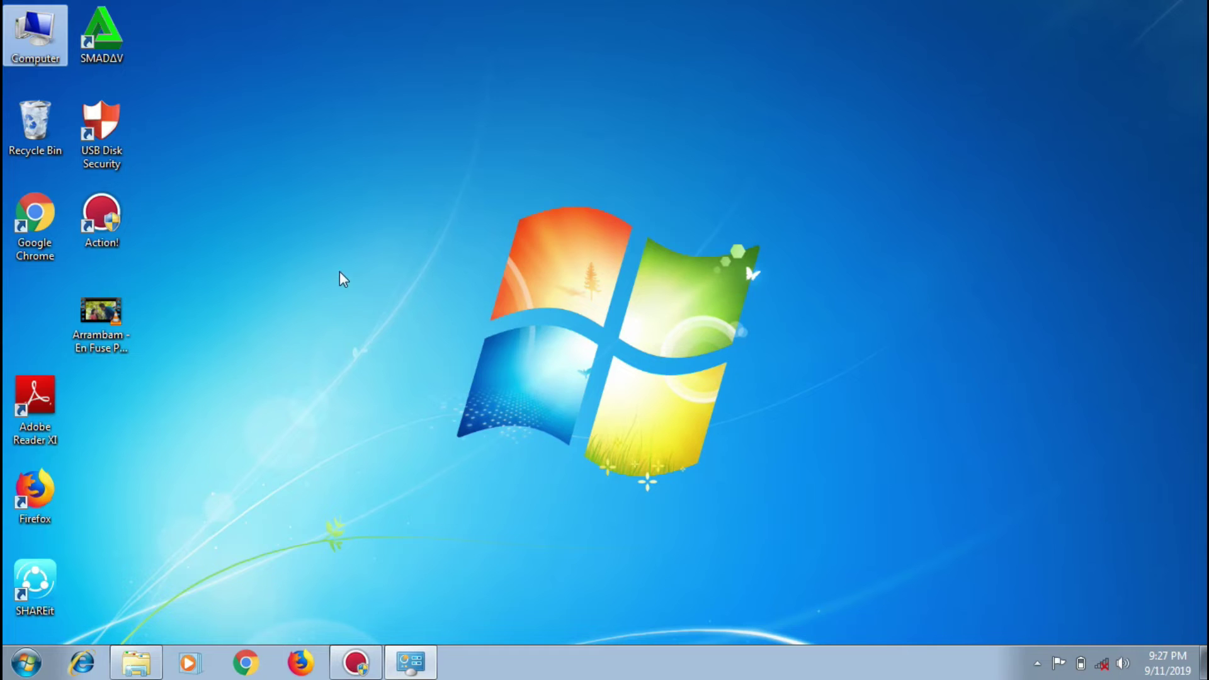
# Step: Run the vlc-3.0.8-win32 installer from the SOFTWARE\New Software folder on Local Disk (F:) and allow it to make changes
pyautogui.doubleClick(32, 60)
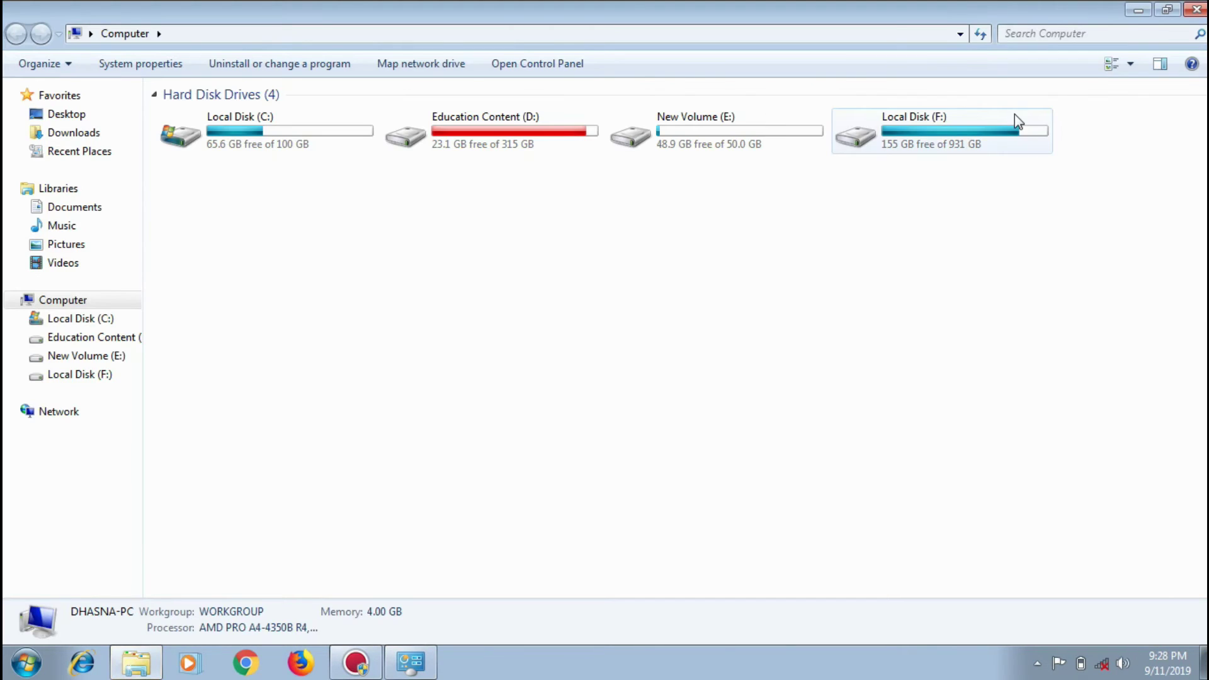
pyautogui.doubleClick(984, 139)
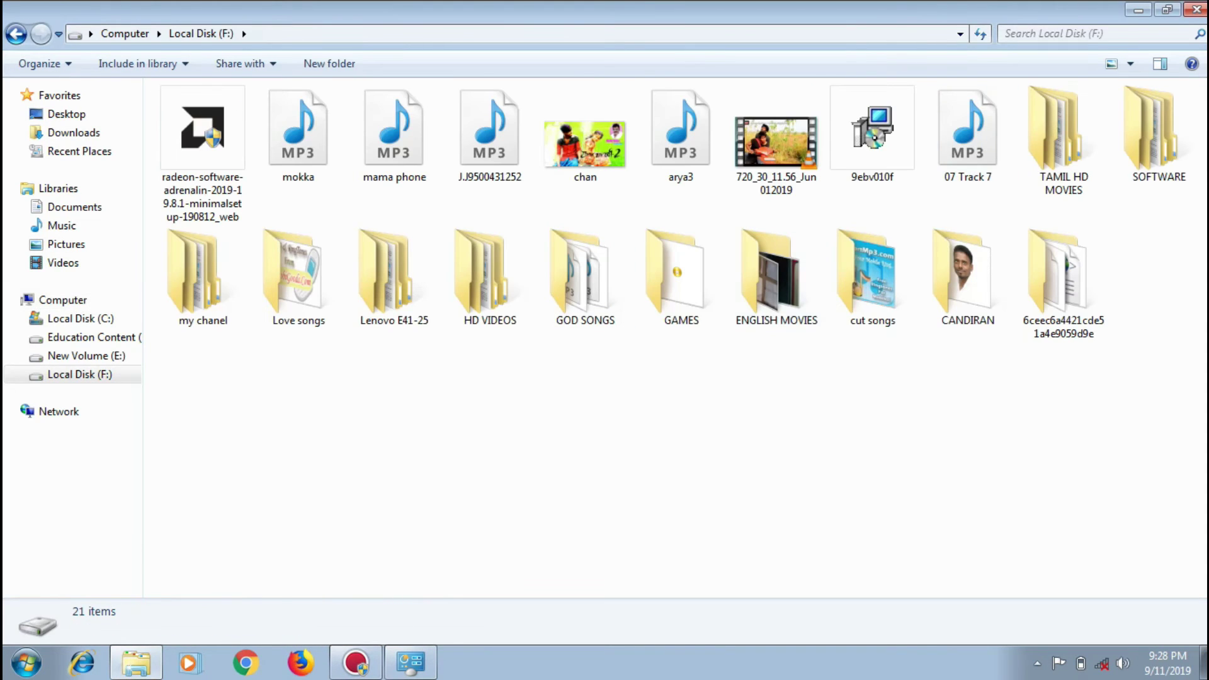
pyautogui.doubleClick(1172, 126)
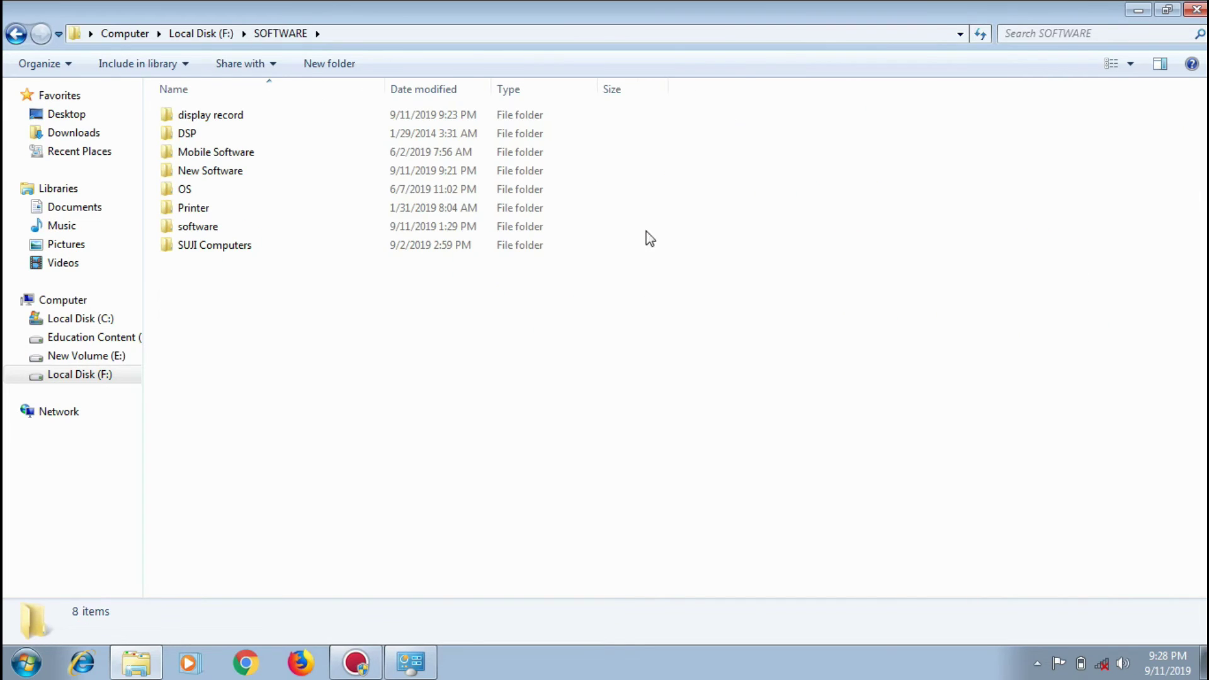
pyautogui.doubleClick(229, 173)
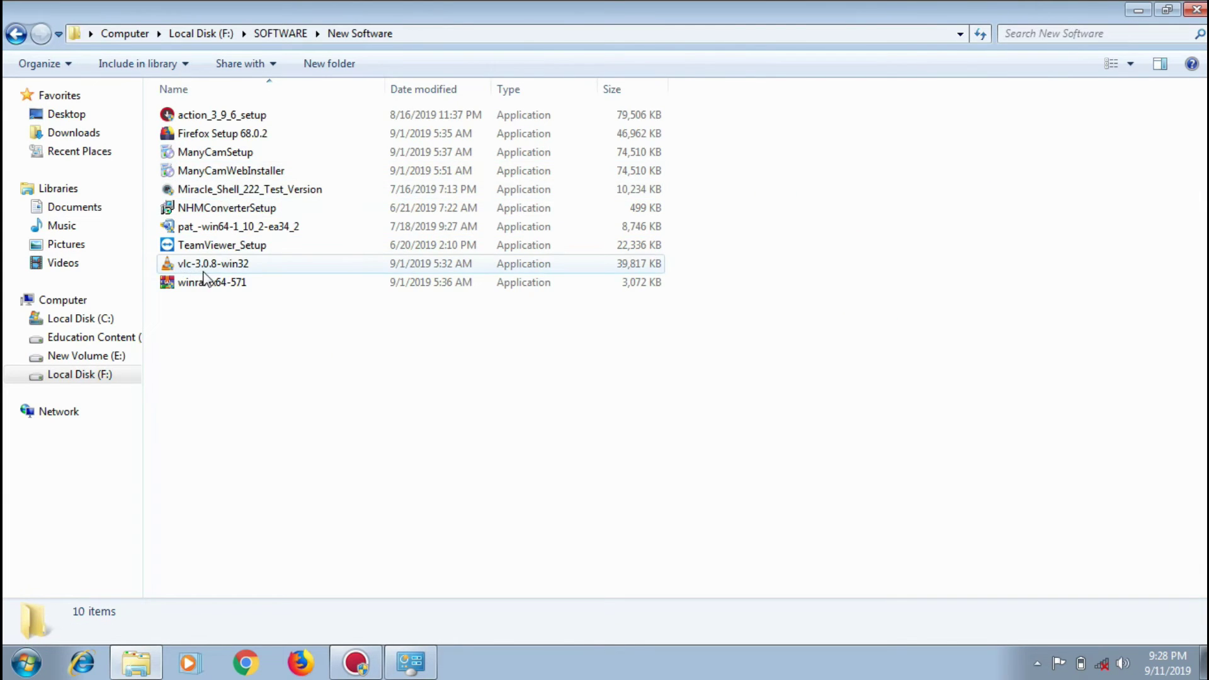
pyautogui.click(243, 265)
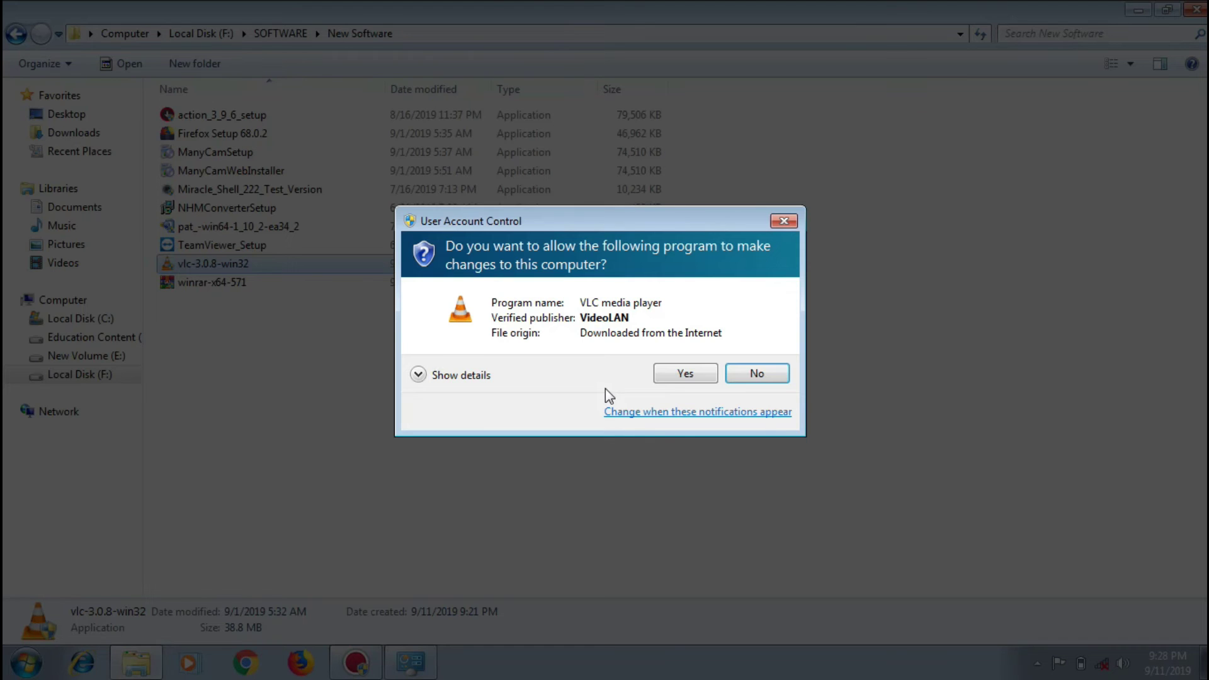
pyautogui.click(673, 376)
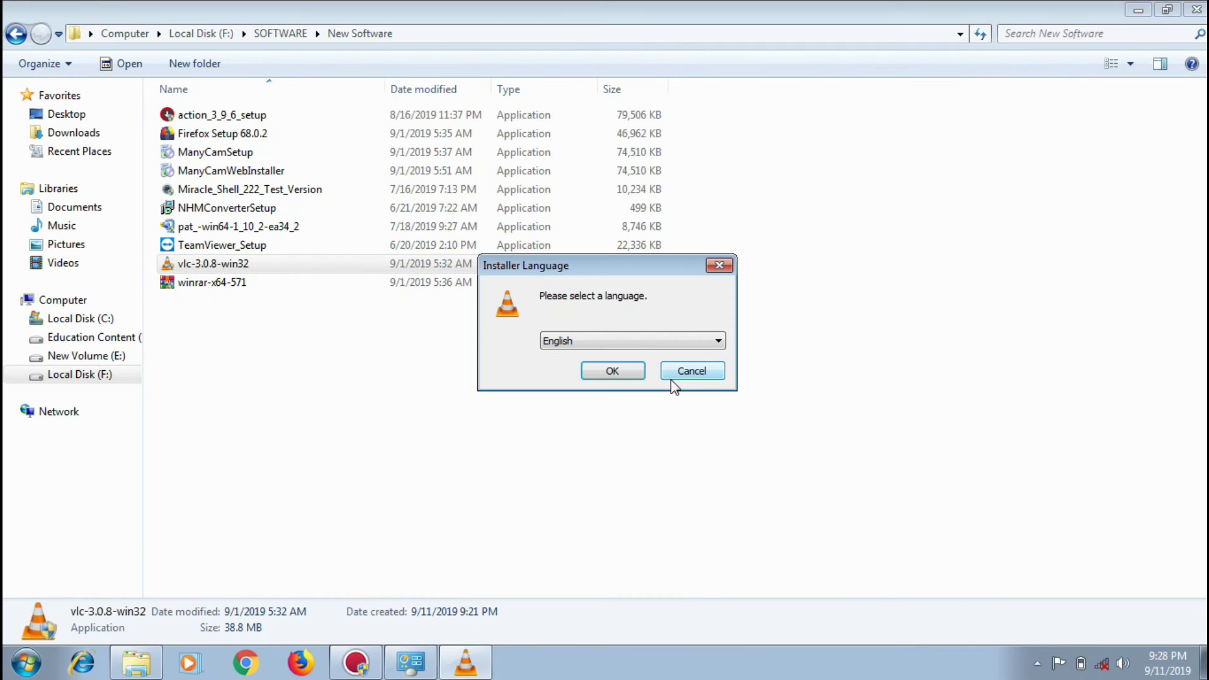
# Step: Install VLC media player in English, continuing past the license agreement and keeping the offered setup options
pyautogui.click(1140, 9)
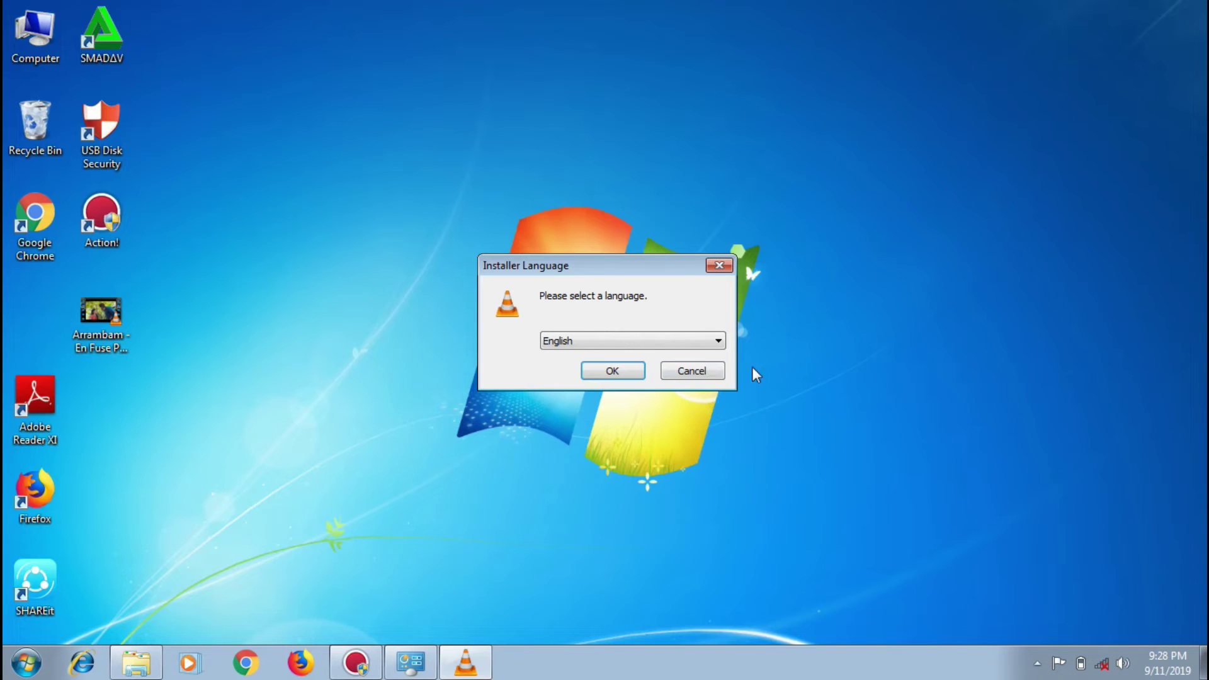
pyautogui.click(632, 378)
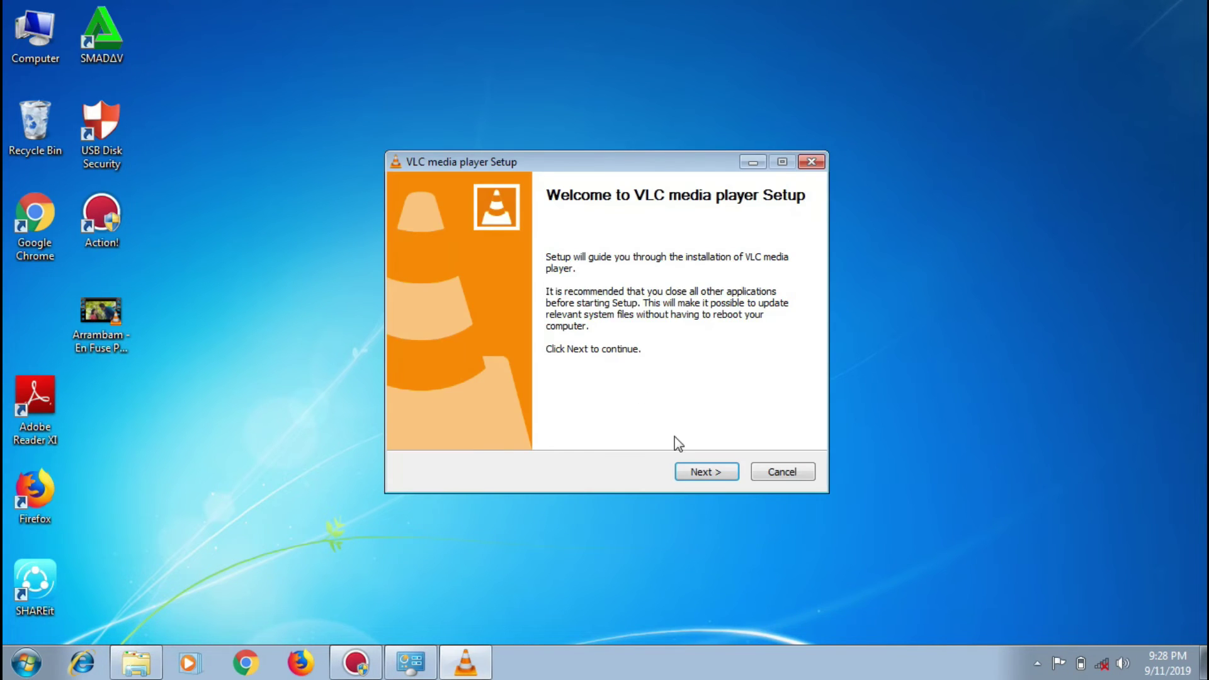
pyautogui.click(704, 477)
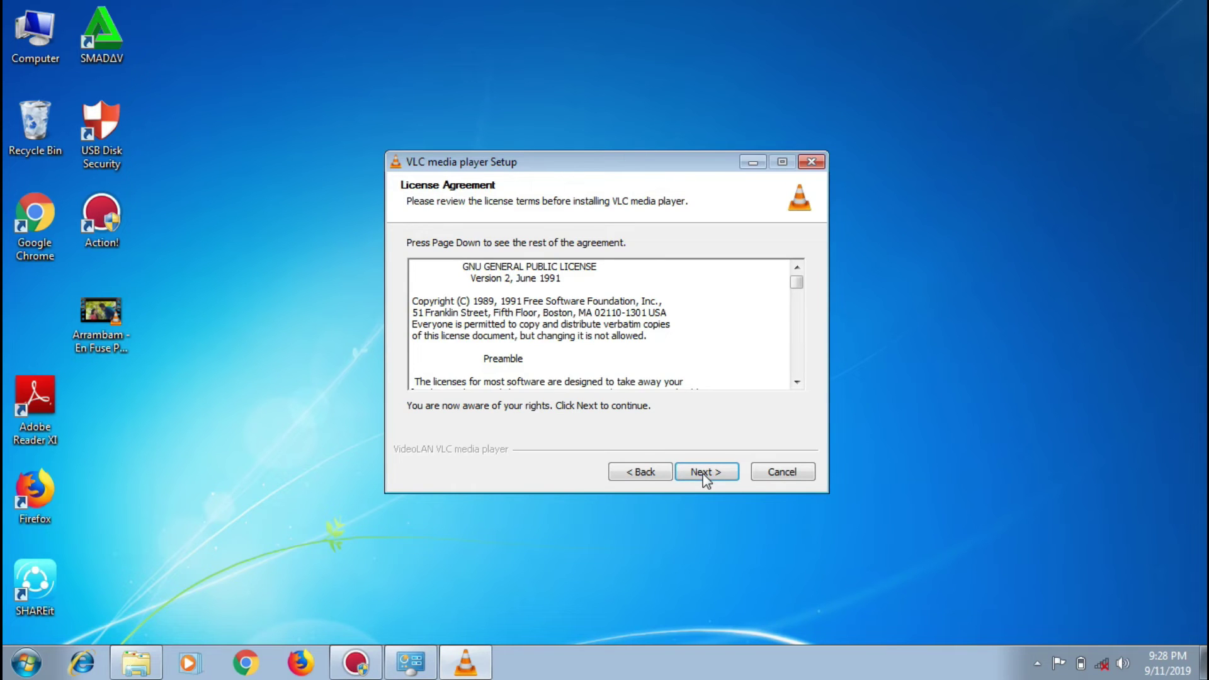
pyautogui.click(705, 477)
pyautogui.click(706, 477)
pyautogui.click(705, 478)
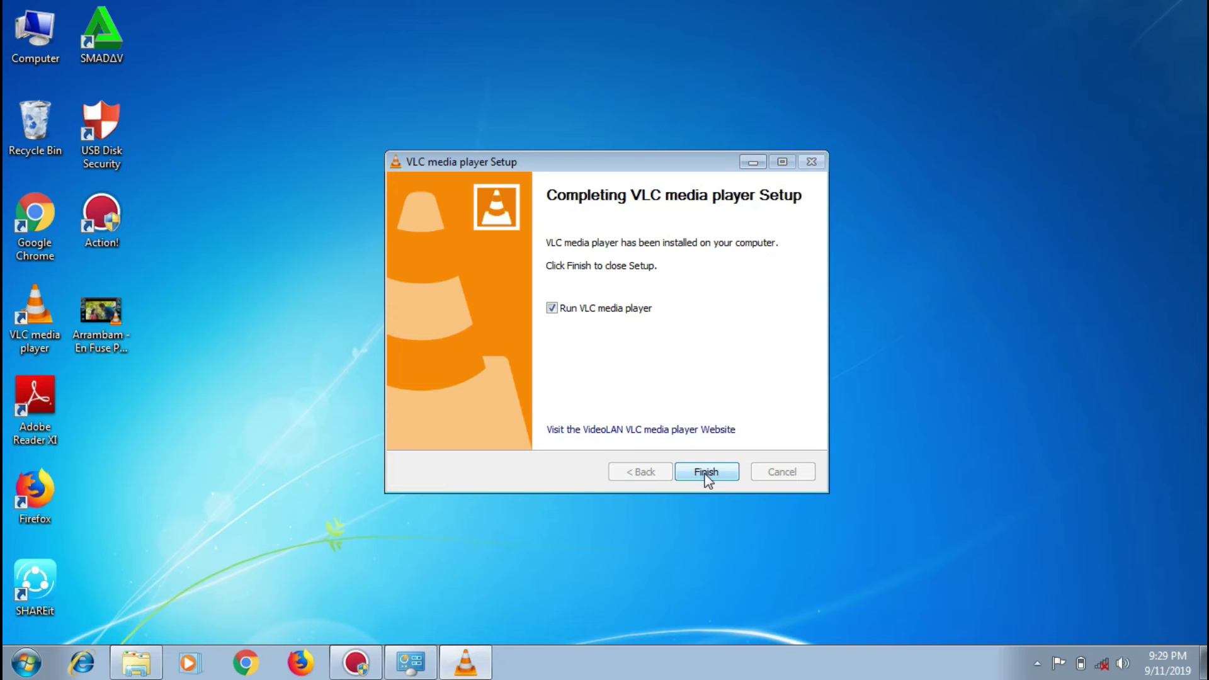
# Step: Finish the setup with Run VLC media player enabled, accept the network access policy with both options enabled, and close the player
pyautogui.click(707, 478)
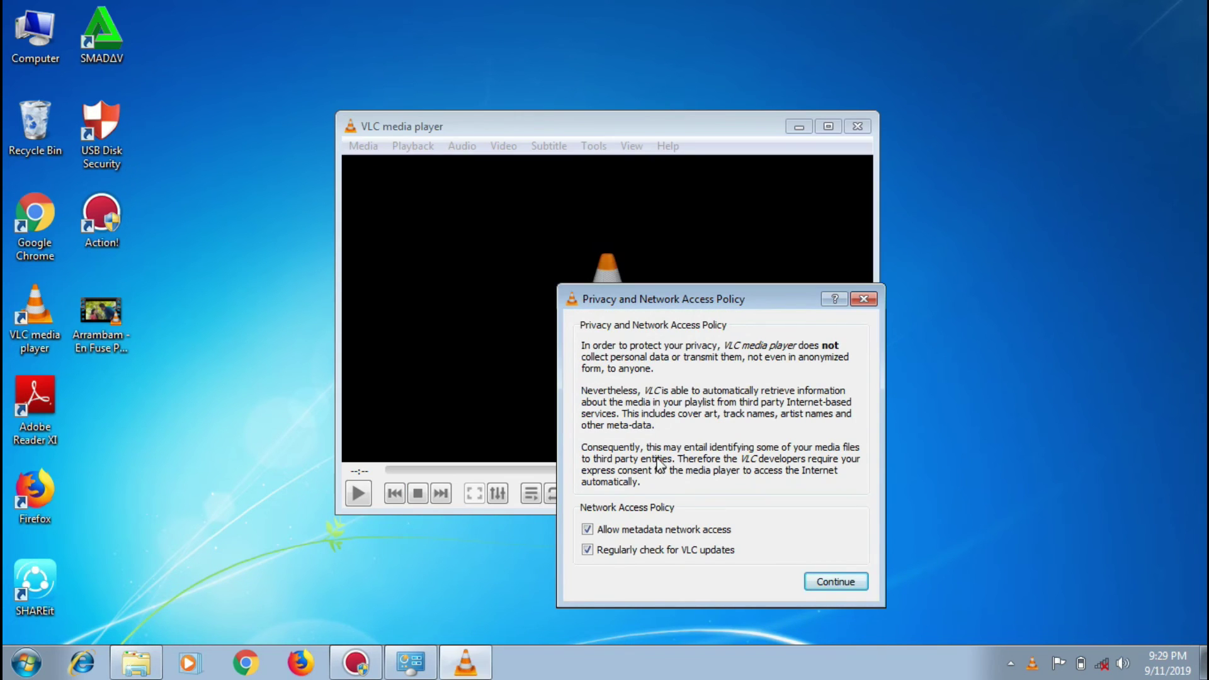
pyautogui.click(841, 583)
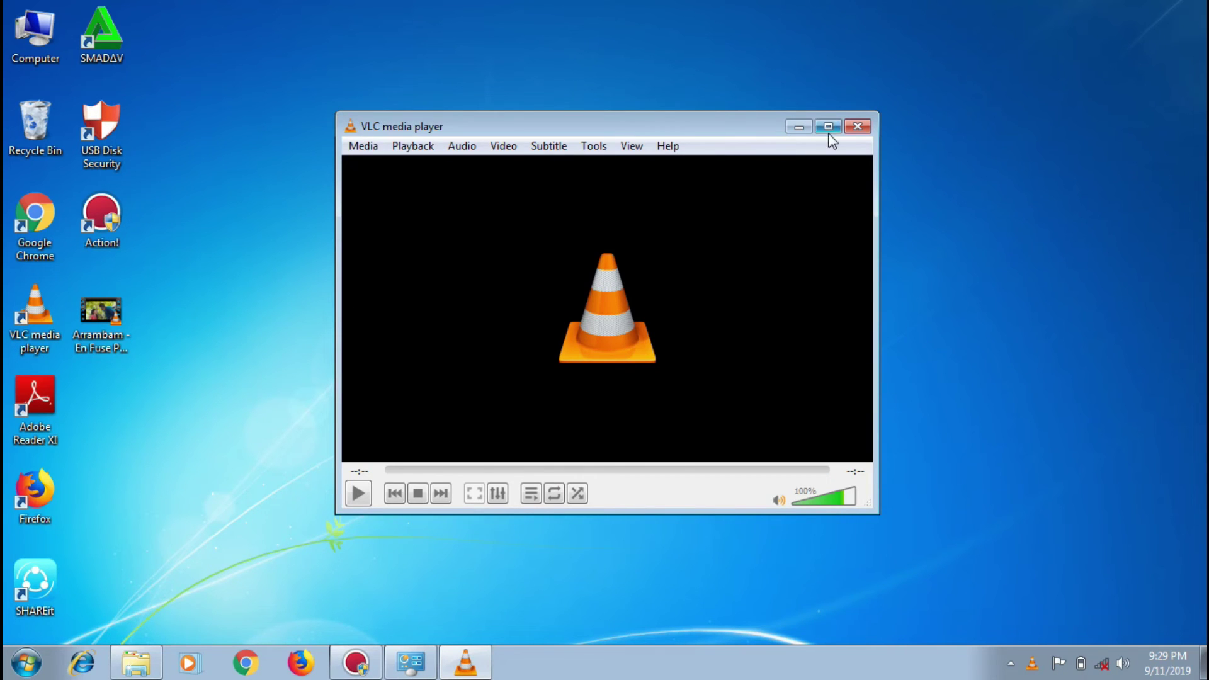
pyautogui.click(858, 126)
# Step: Play the Arrambam desktop video in VLC, skip ahead to about 00:56, and close the player
pyautogui.doubleClick(97, 315)
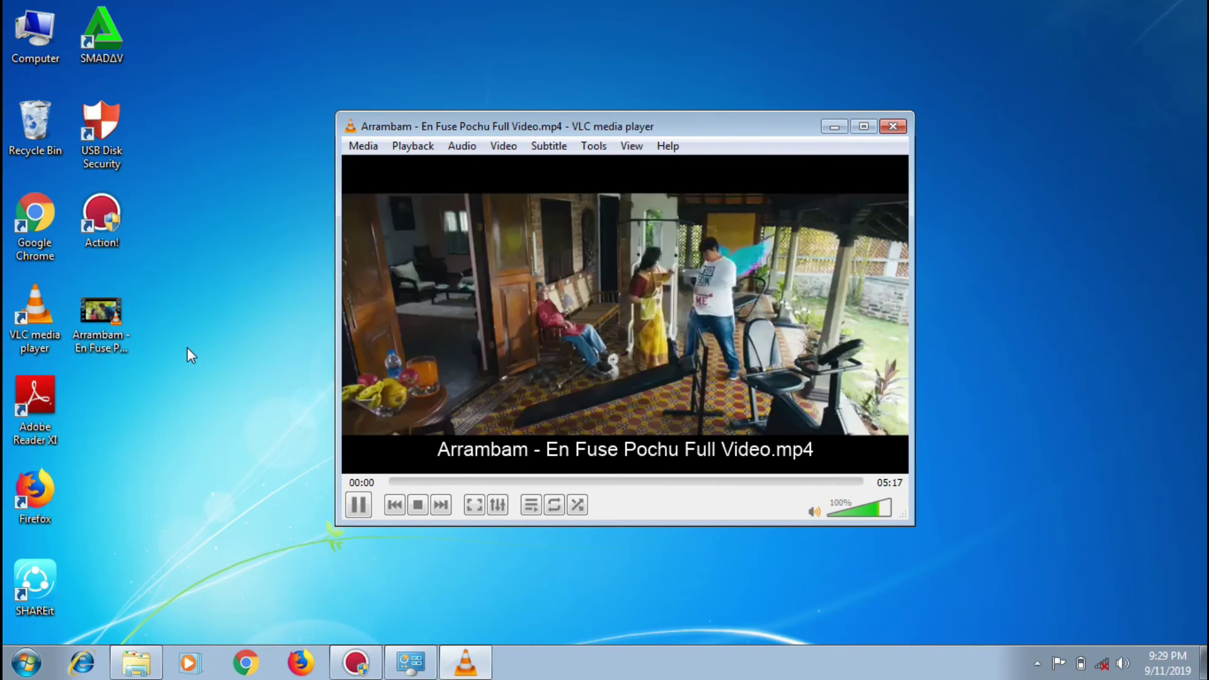
pyautogui.click(428, 482)
pyautogui.click(470, 483)
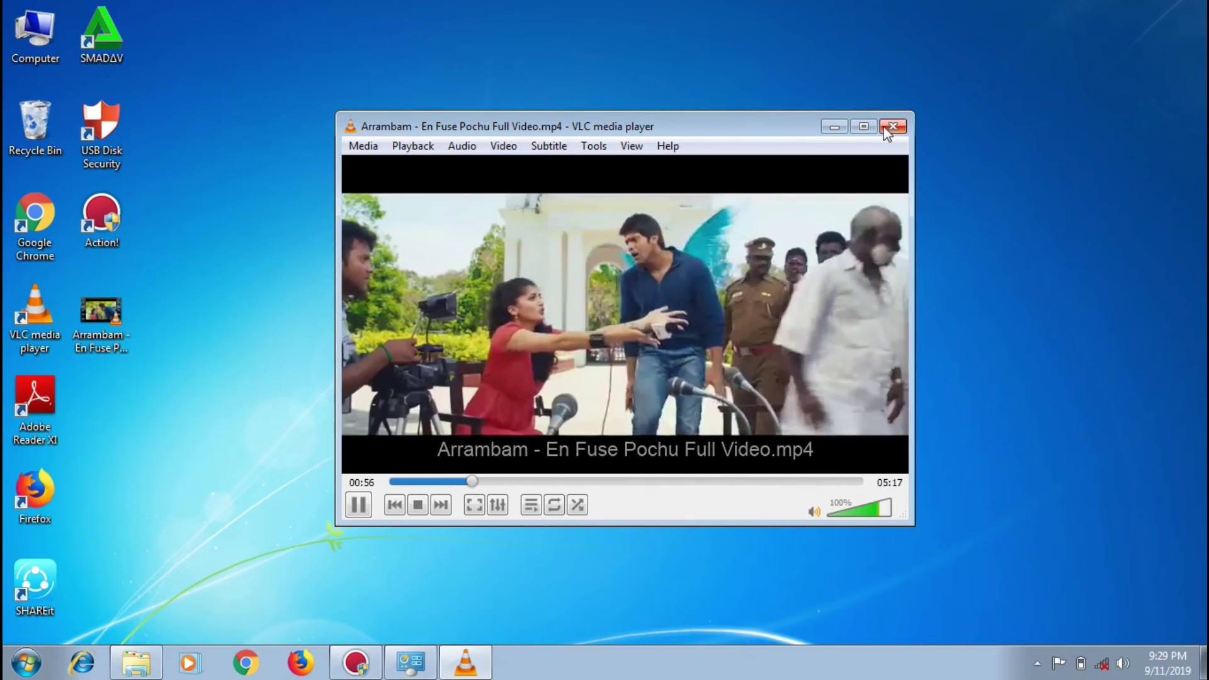
pyautogui.click(893, 126)
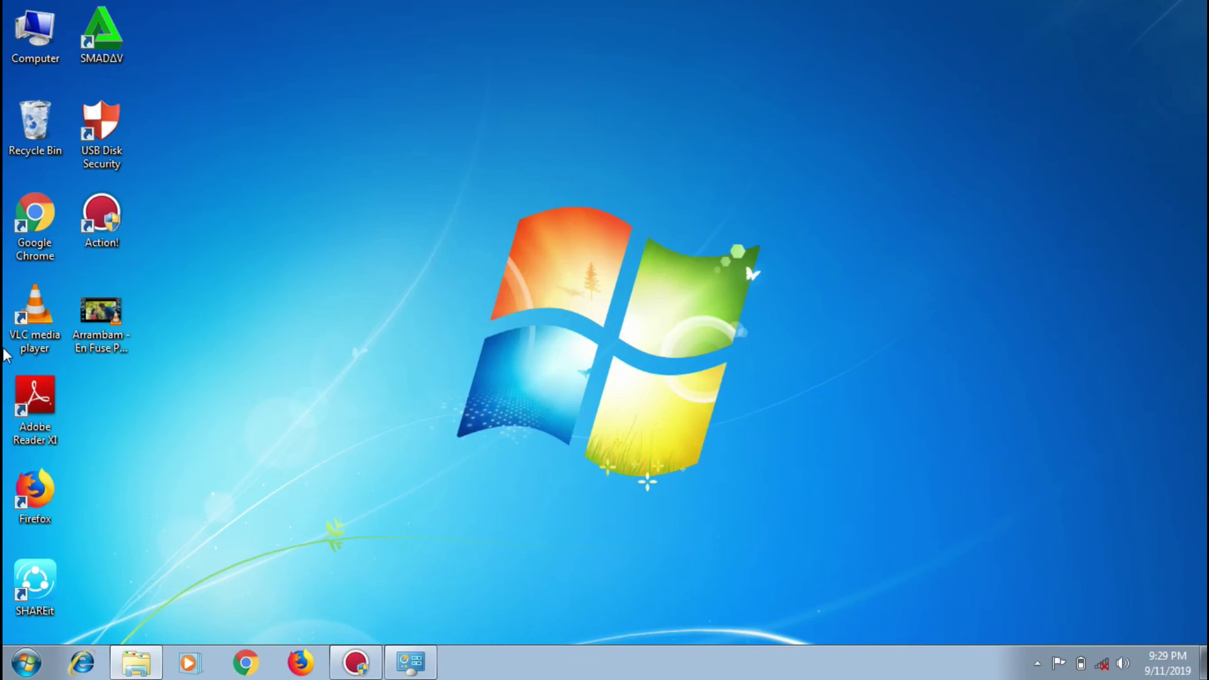
# Step: Test VLC from its desktop shortcut, and replay the Arrambam video from the start in a maximized window, dismissing the resume prompt
pyautogui.doubleClick(38, 332)
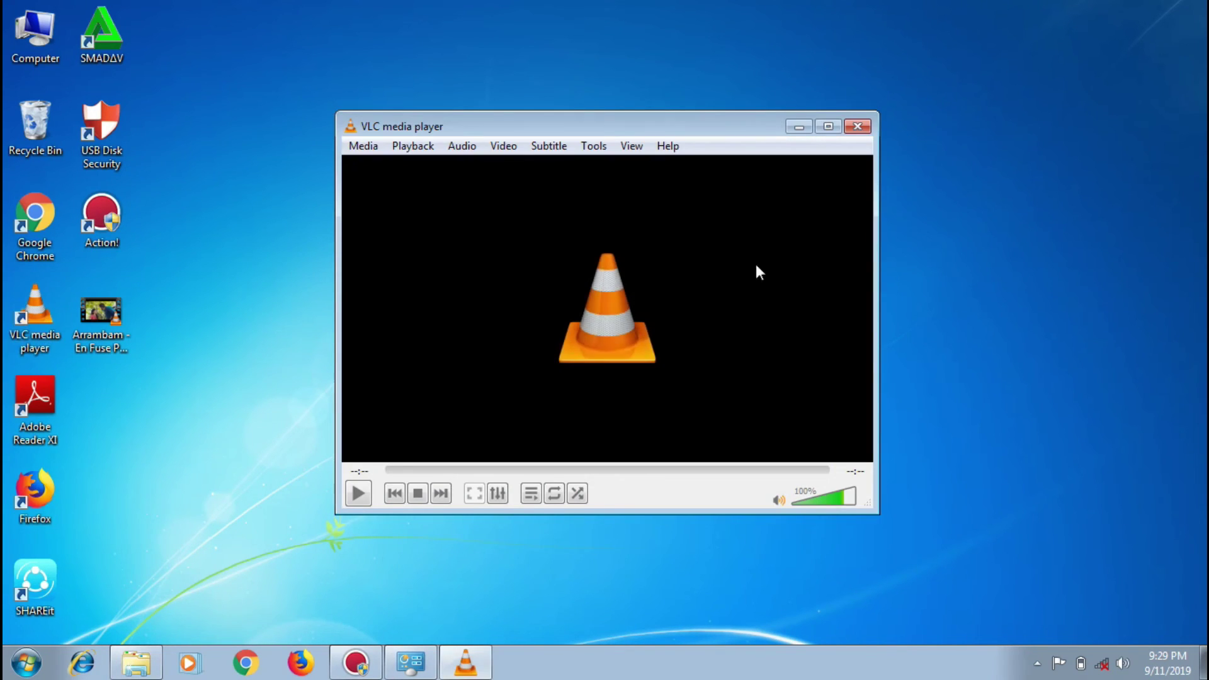
pyautogui.click(857, 127)
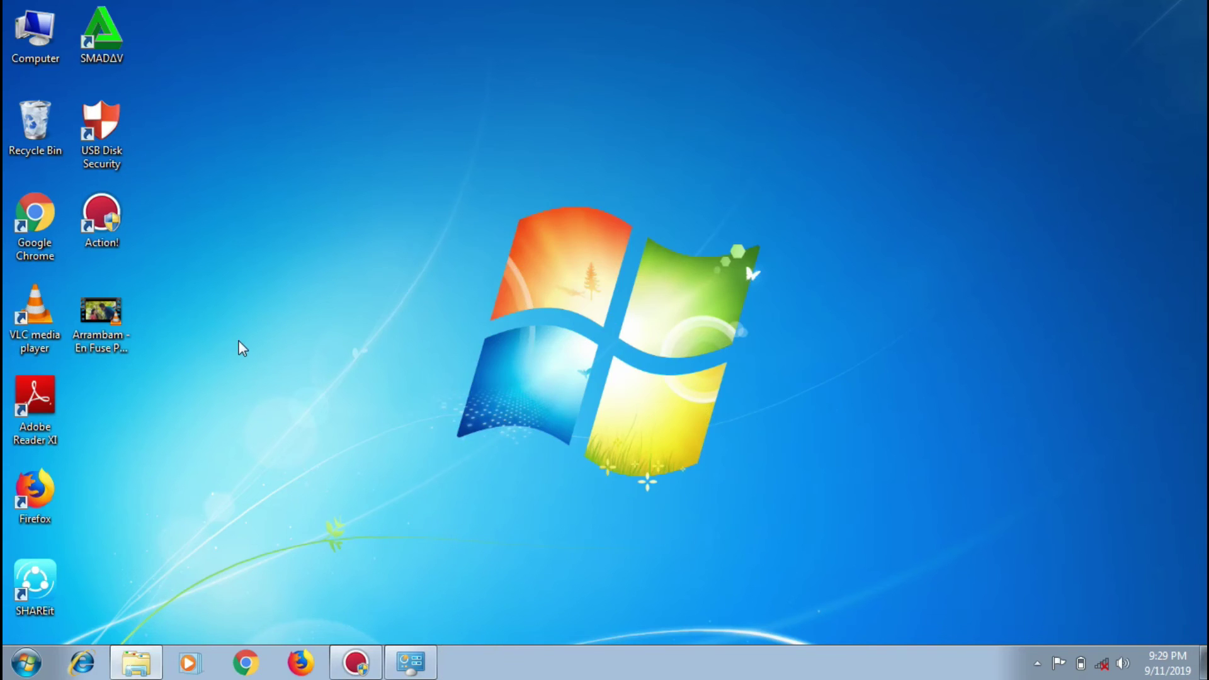
pyautogui.doubleClick(124, 327)
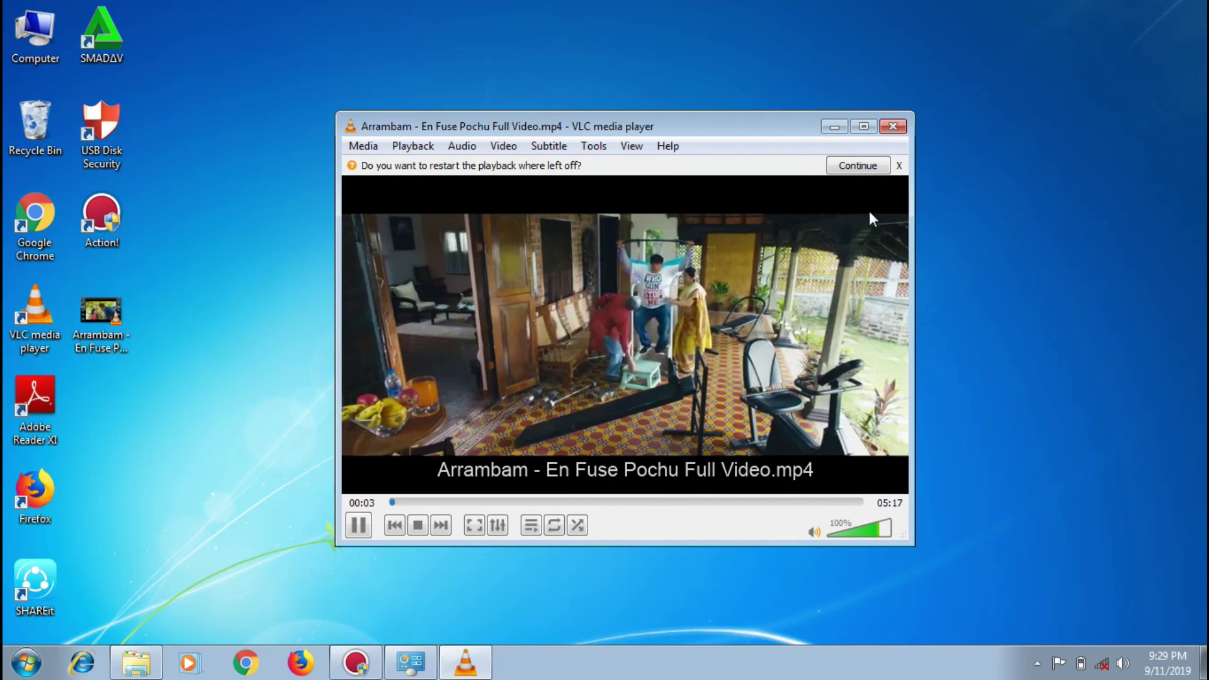
pyautogui.click(899, 165)
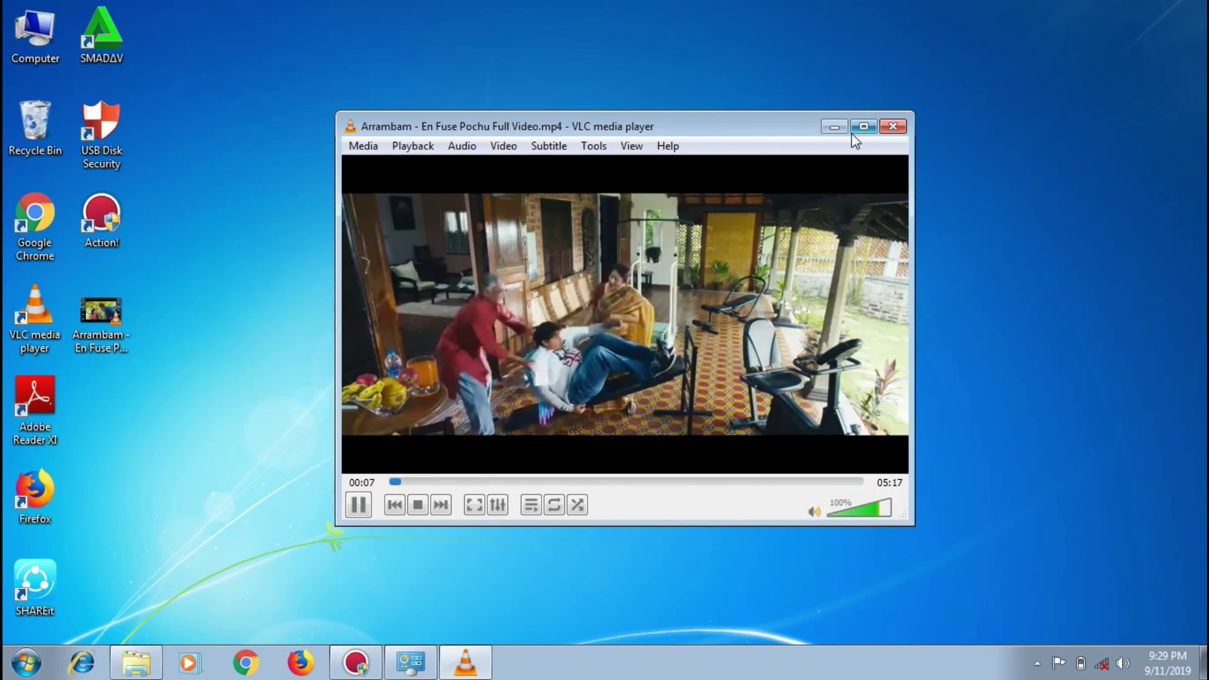
pyautogui.click(861, 128)
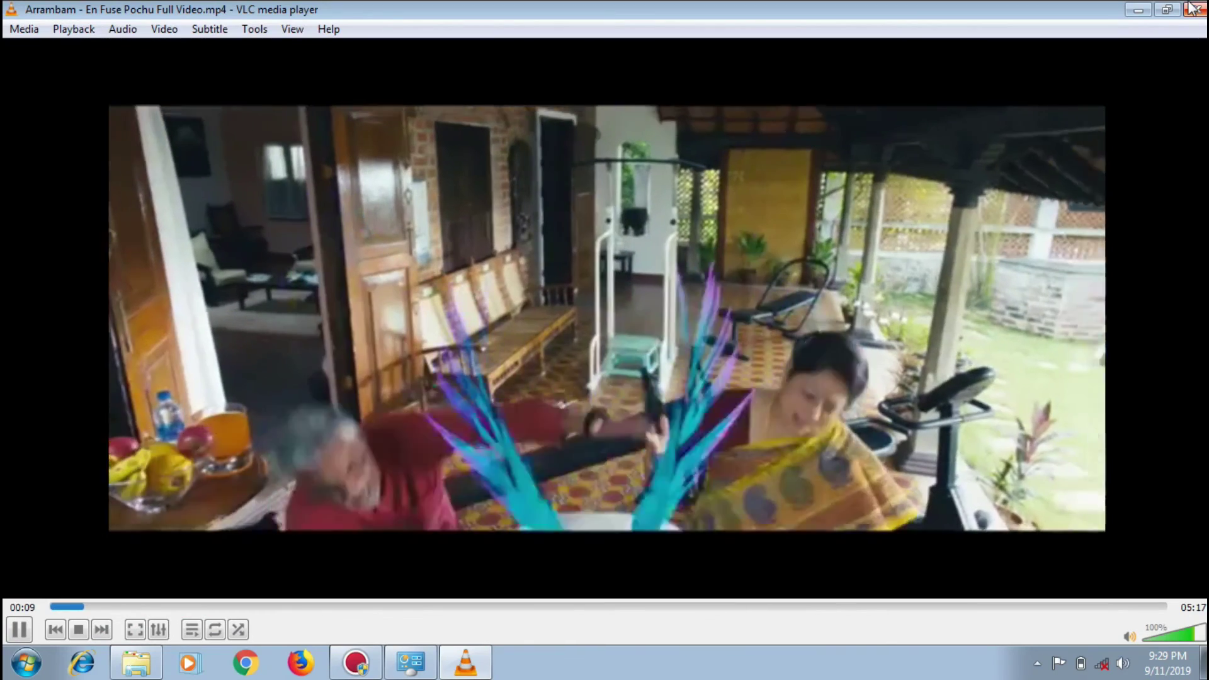